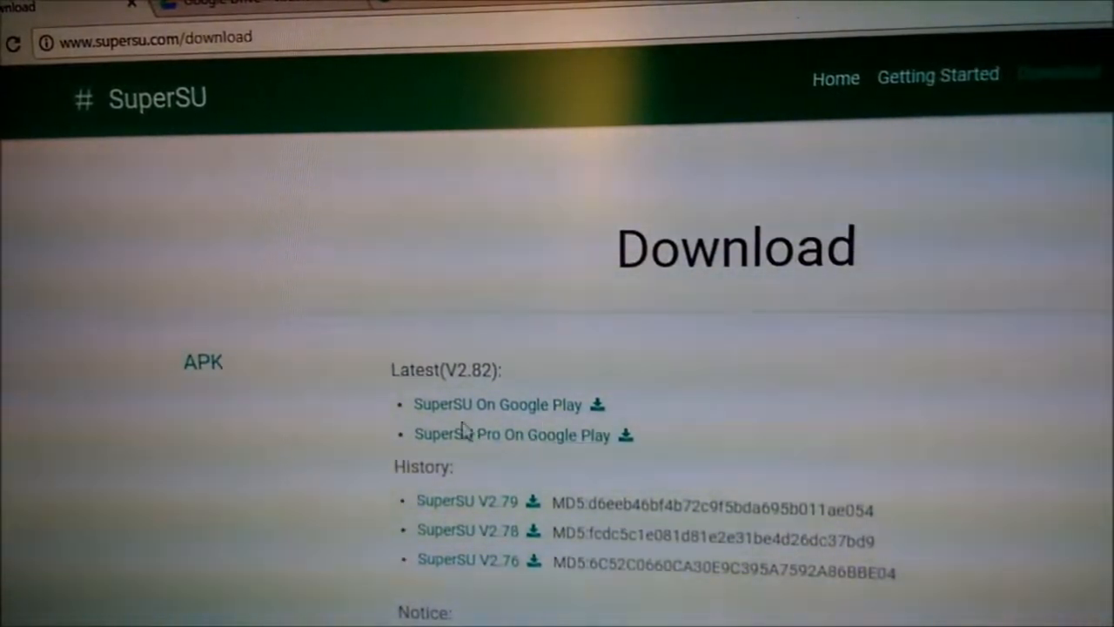
- Deselect the highlighted text on SuperSU's download page and move to the Google Drive ROM download page
click(235, 436)
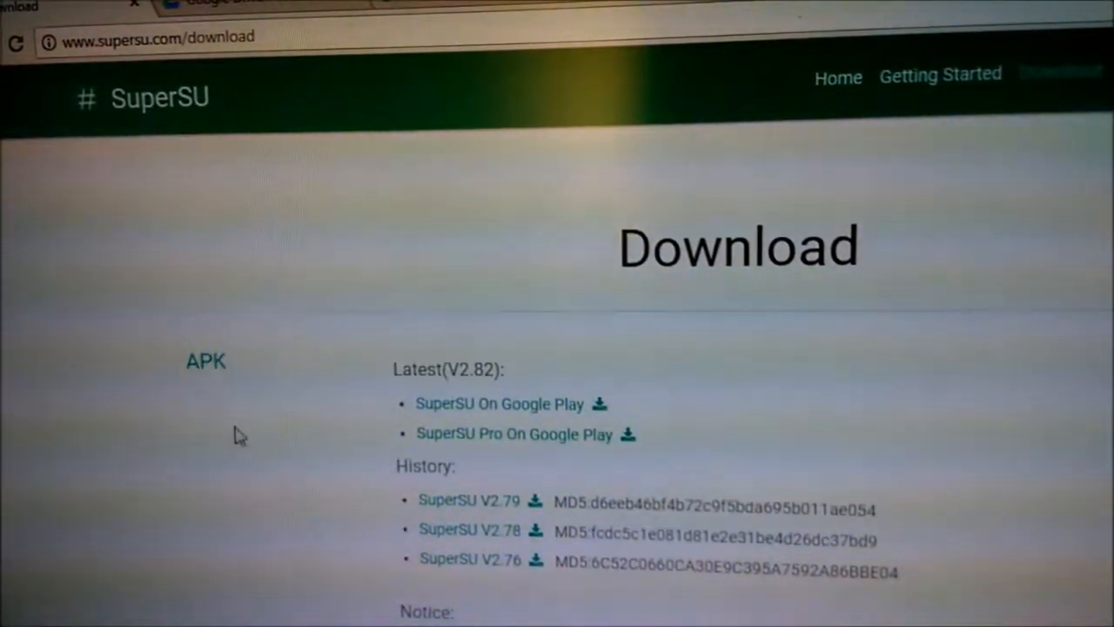
scroll(235, 374, down, 5)
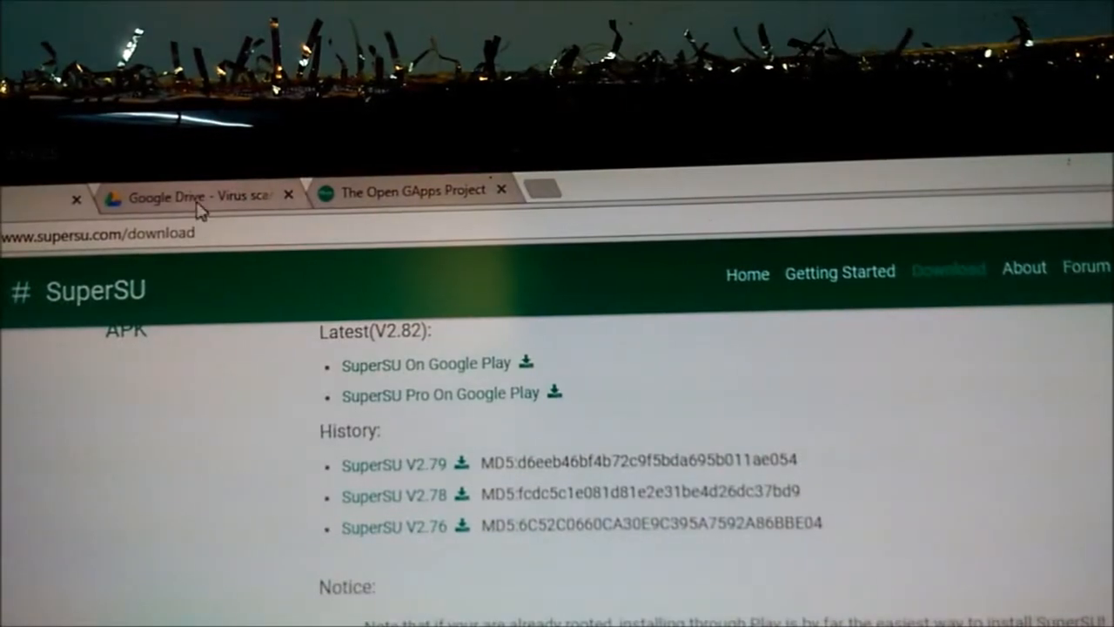
click(200, 201)
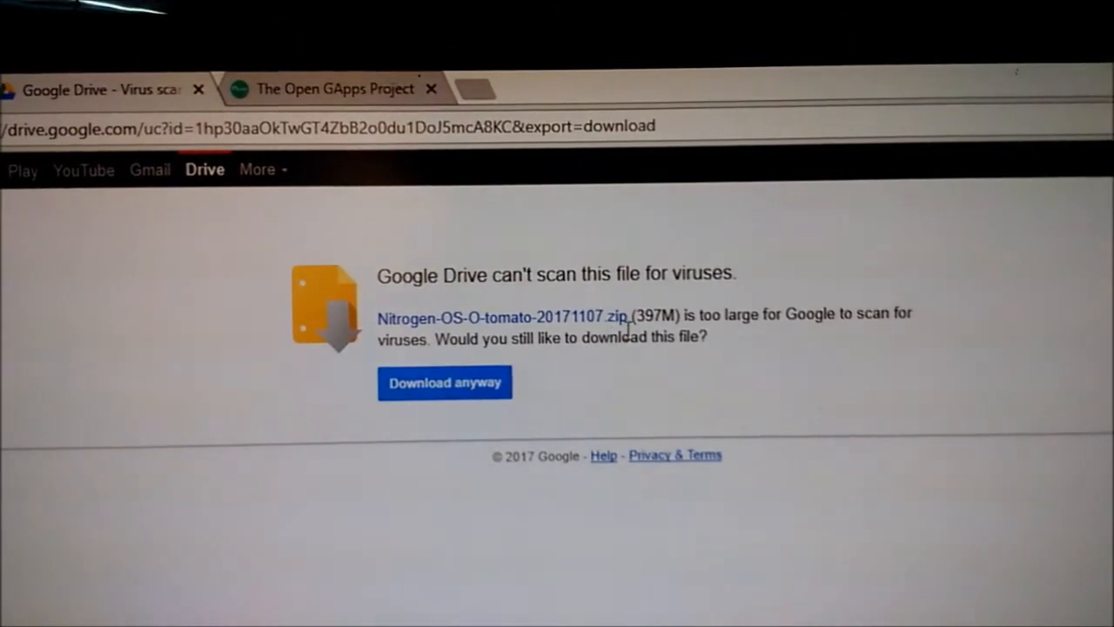
- Bring up the Open GApps Project page showing ARM64, Android 8.0 and nano selected
click(374, 89)
scroll(406, 292, down, 2)
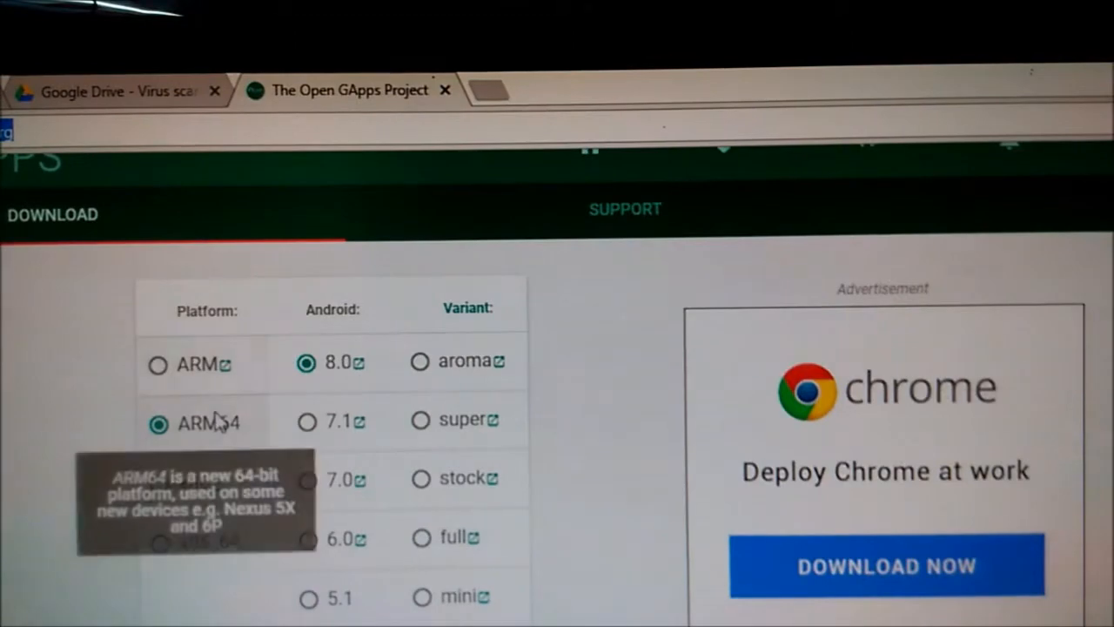
scroll(155, 283, up, 1)
scroll(155, 331, down, 1)
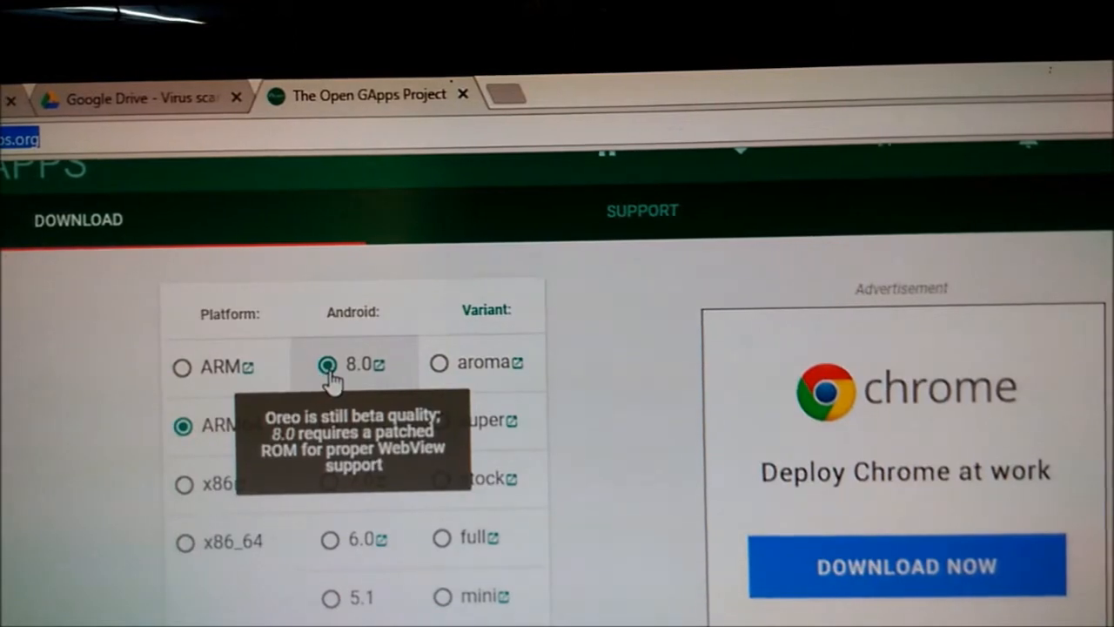
scroll(519, 374, down, 3)
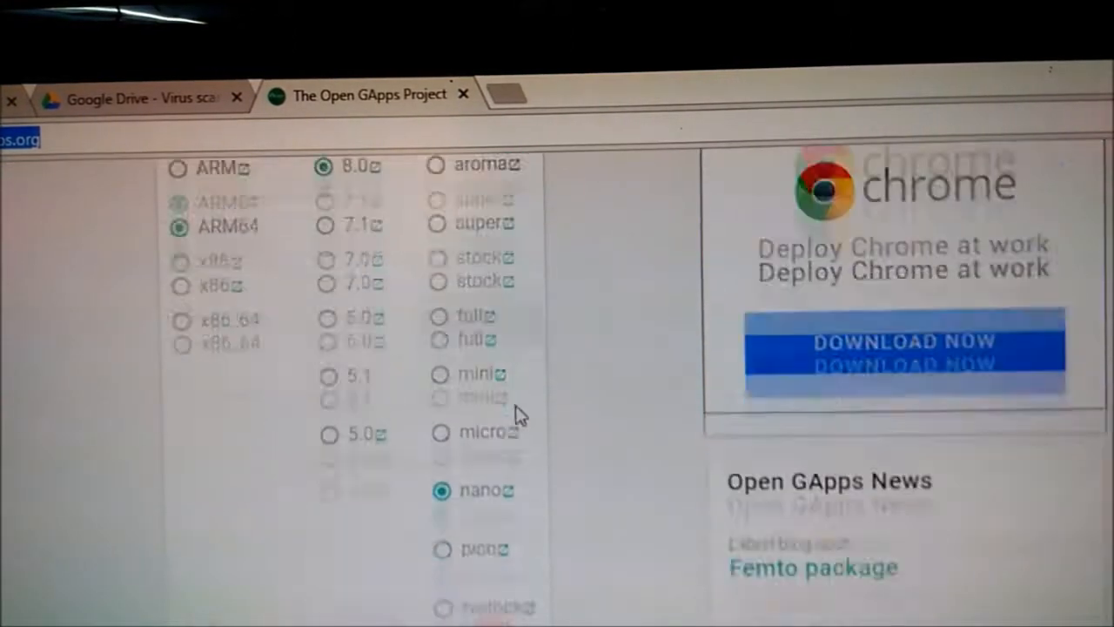
scroll(519, 411, down, 3)
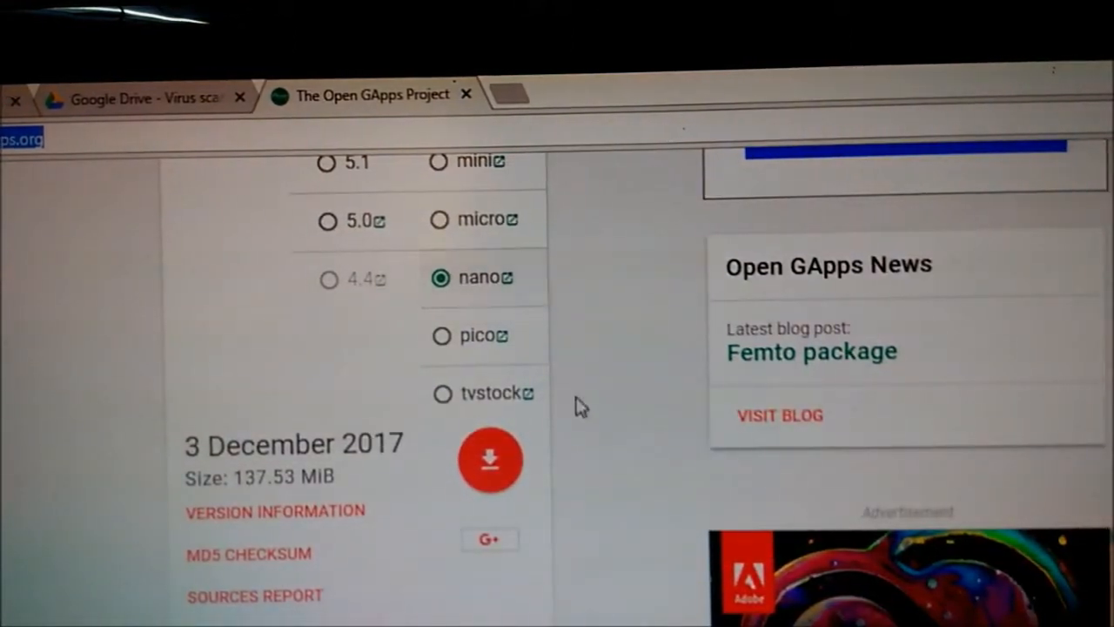
scroll(539, 325, up, 5)
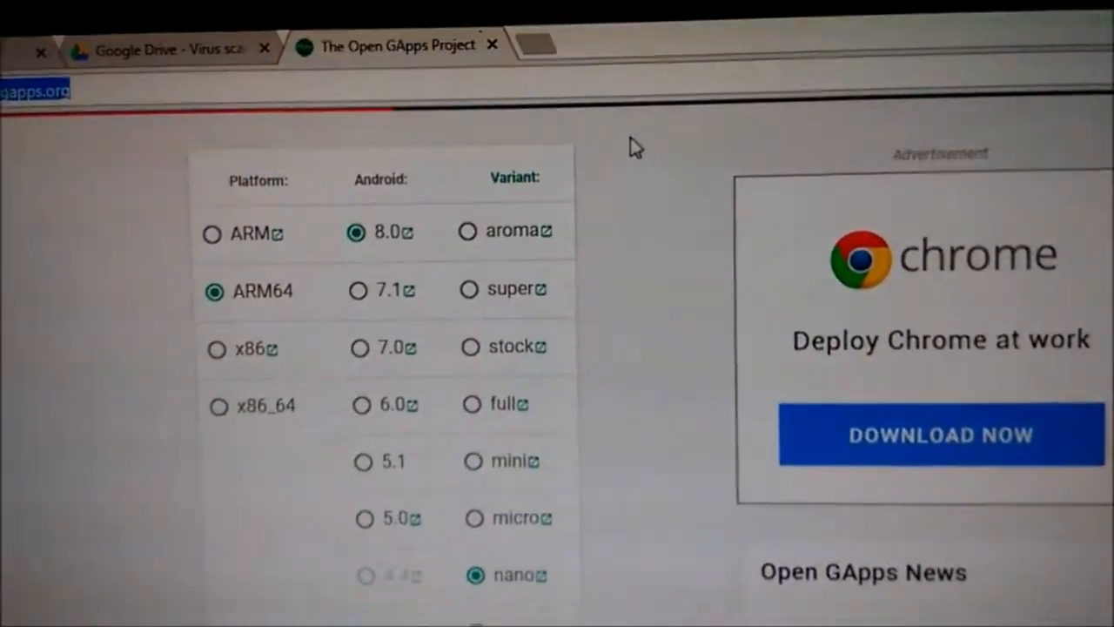